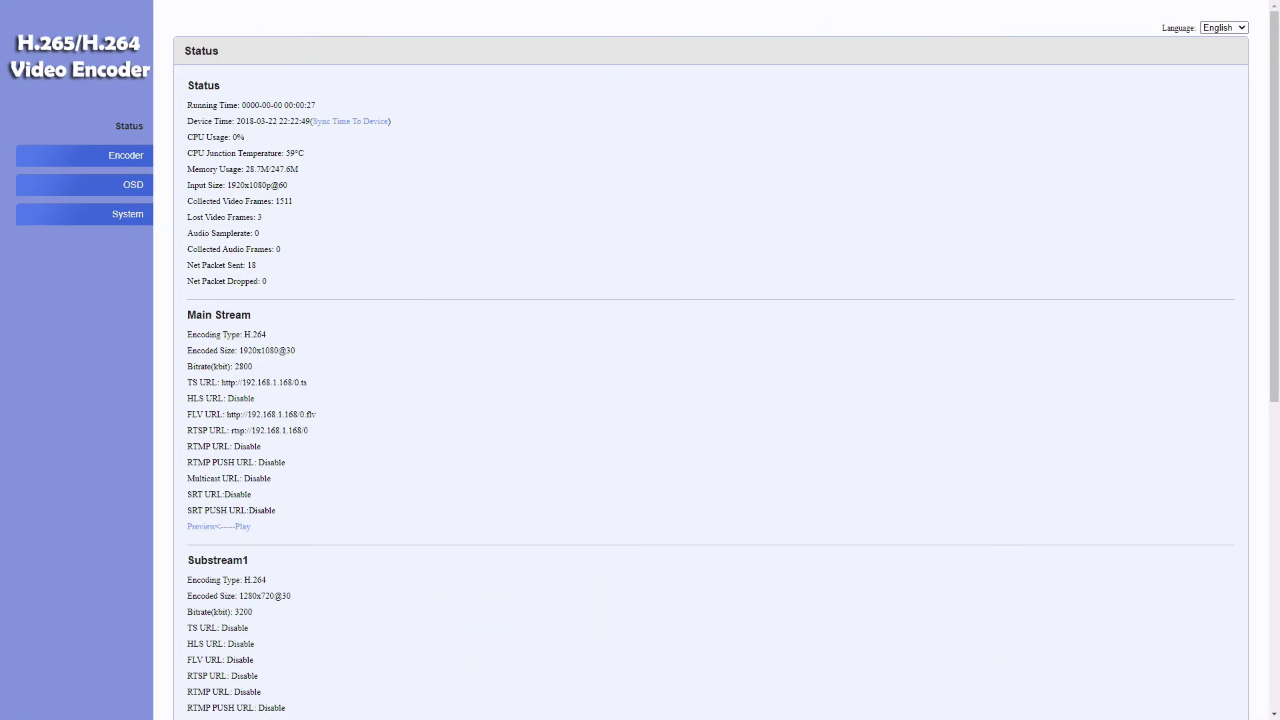
# Change the main stream GOP to 60
pyautogui.click(132, 158)
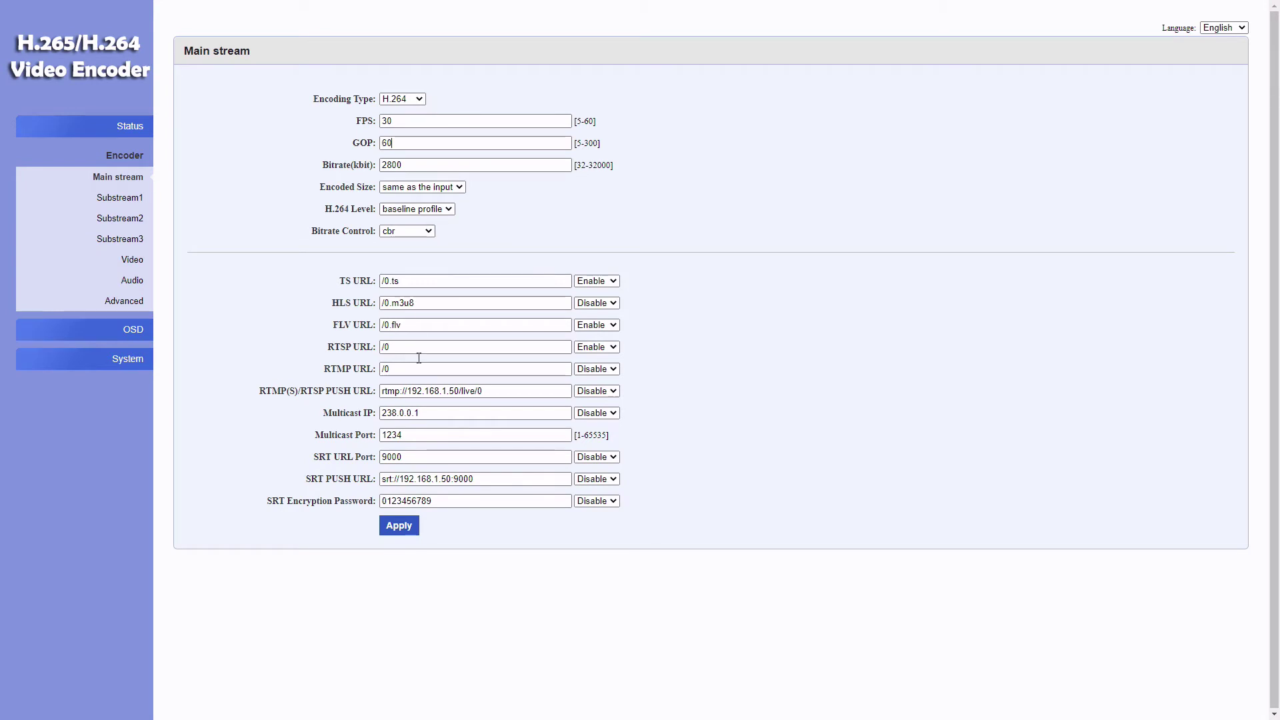
pyautogui.click(409, 141)
pyautogui.press('BackSpace')
pyautogui.press('BackSpace')
pyautogui.write('60')
# Enable SRT push to srt://207.39.66.100:5432 and save the main stream settings
pyautogui.click(481, 479)
pyautogui.click(399, 531)
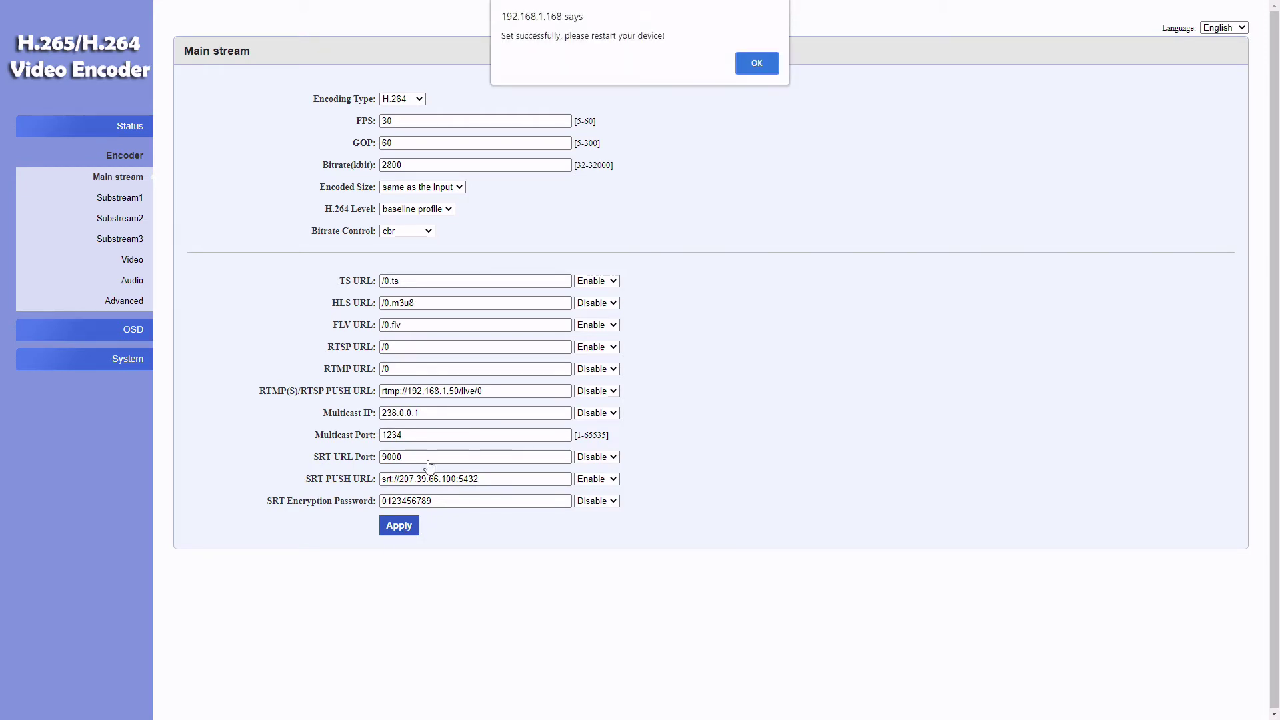
pyautogui.click(754, 68)
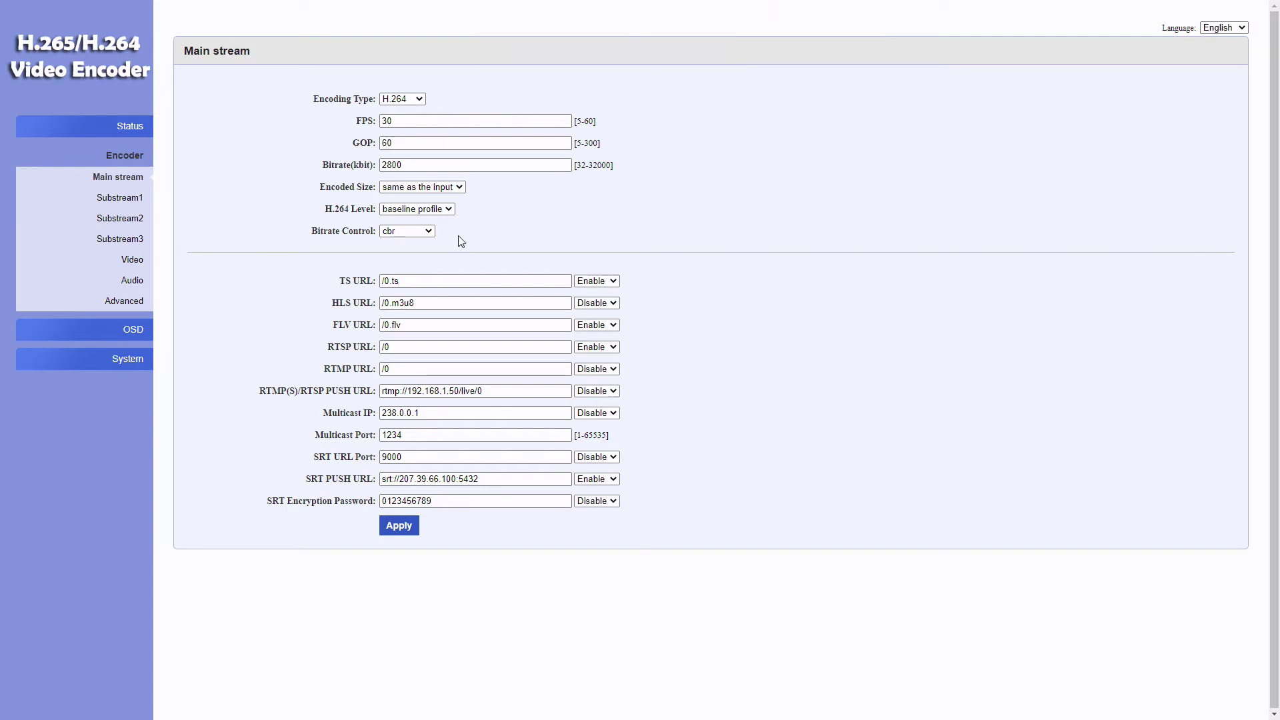
pyautogui.click(127, 360)
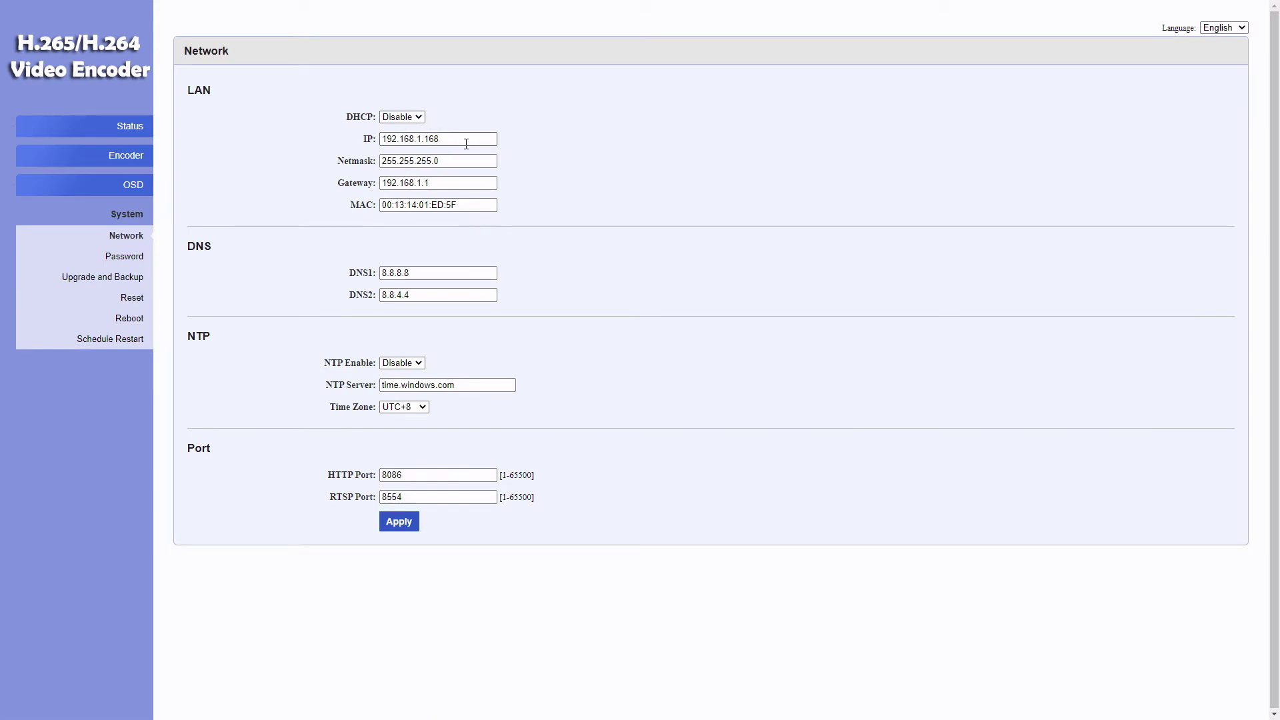
# Set the encoder's DHCP to Enable and select its MAC address
pyautogui.click(415, 118)
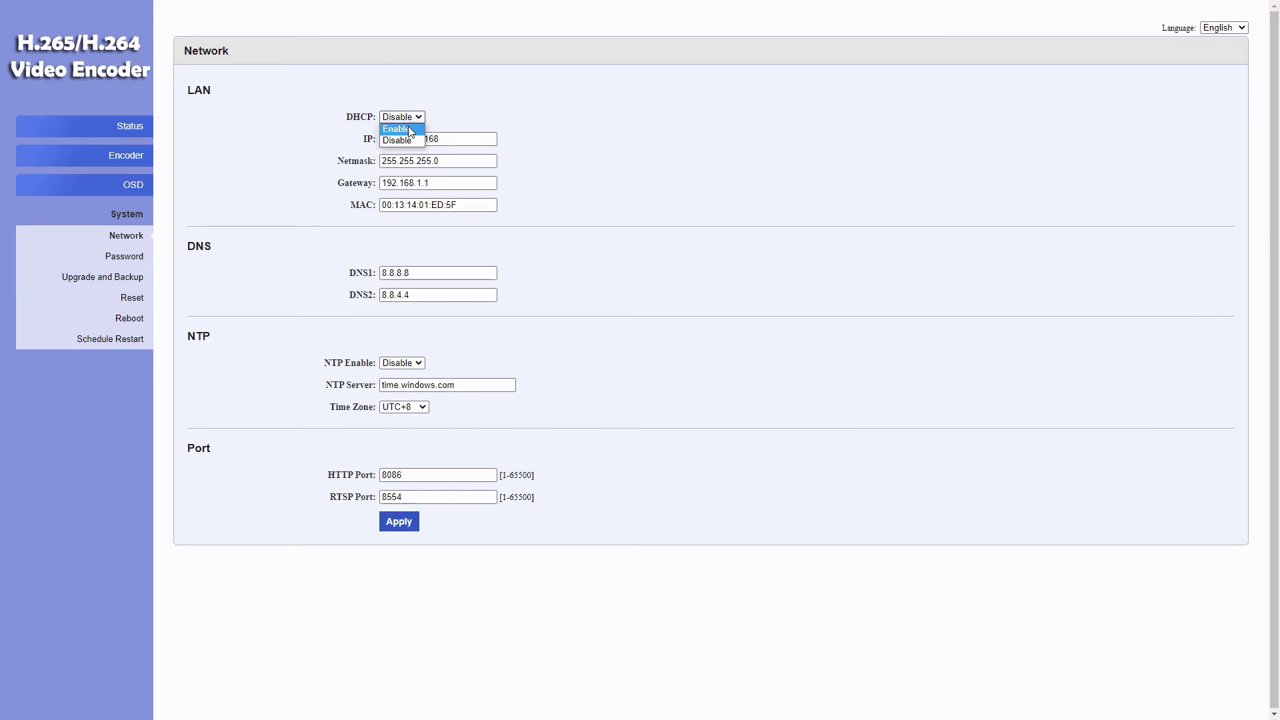
pyautogui.click(398, 128)
pyautogui.moveTo(491, 204); pyautogui.dragTo(340, 214)
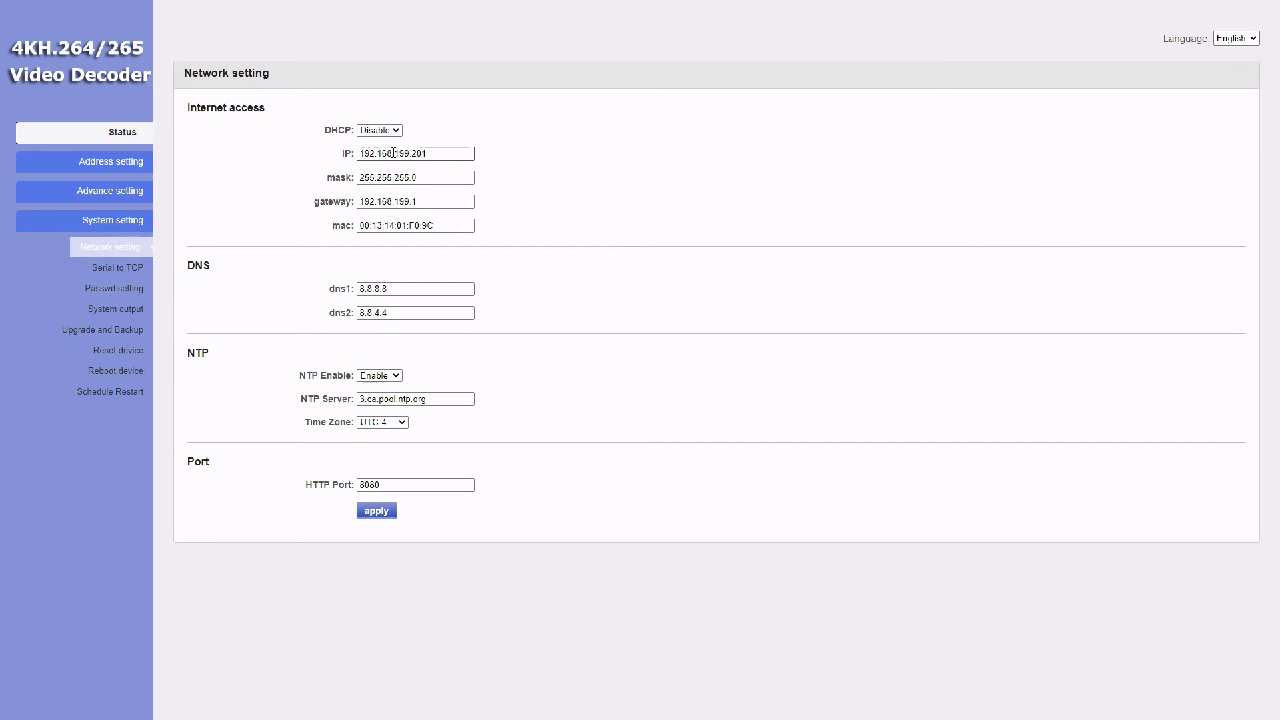
pyautogui.click(440, 154)
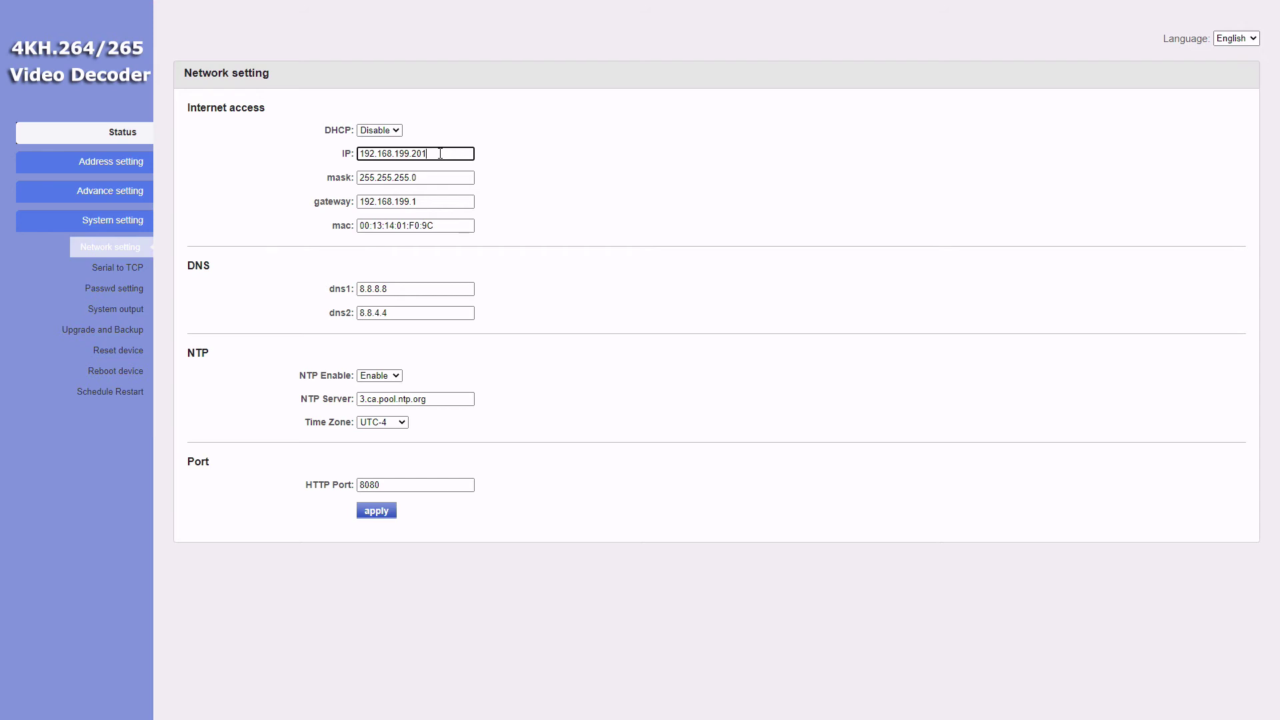
pyautogui.hotkey('ctrl', 'a')
pyautogui.click(107, 165)
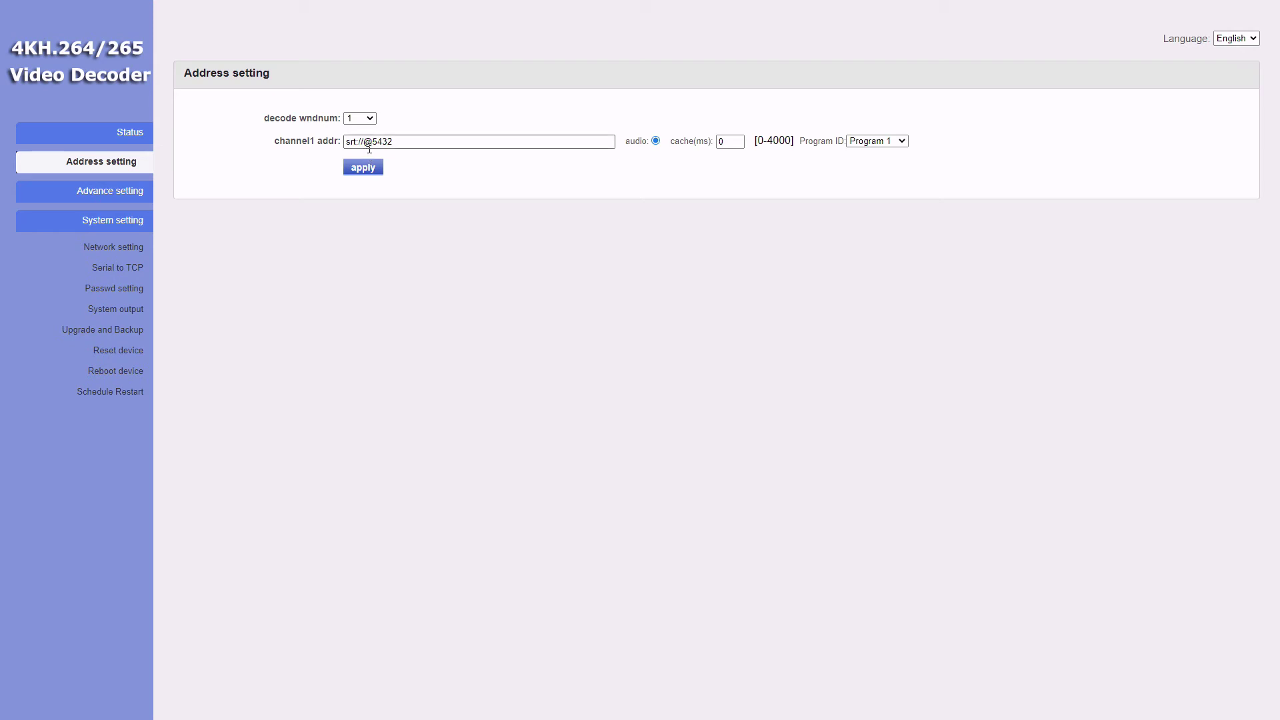
pyautogui.click(506, 140)
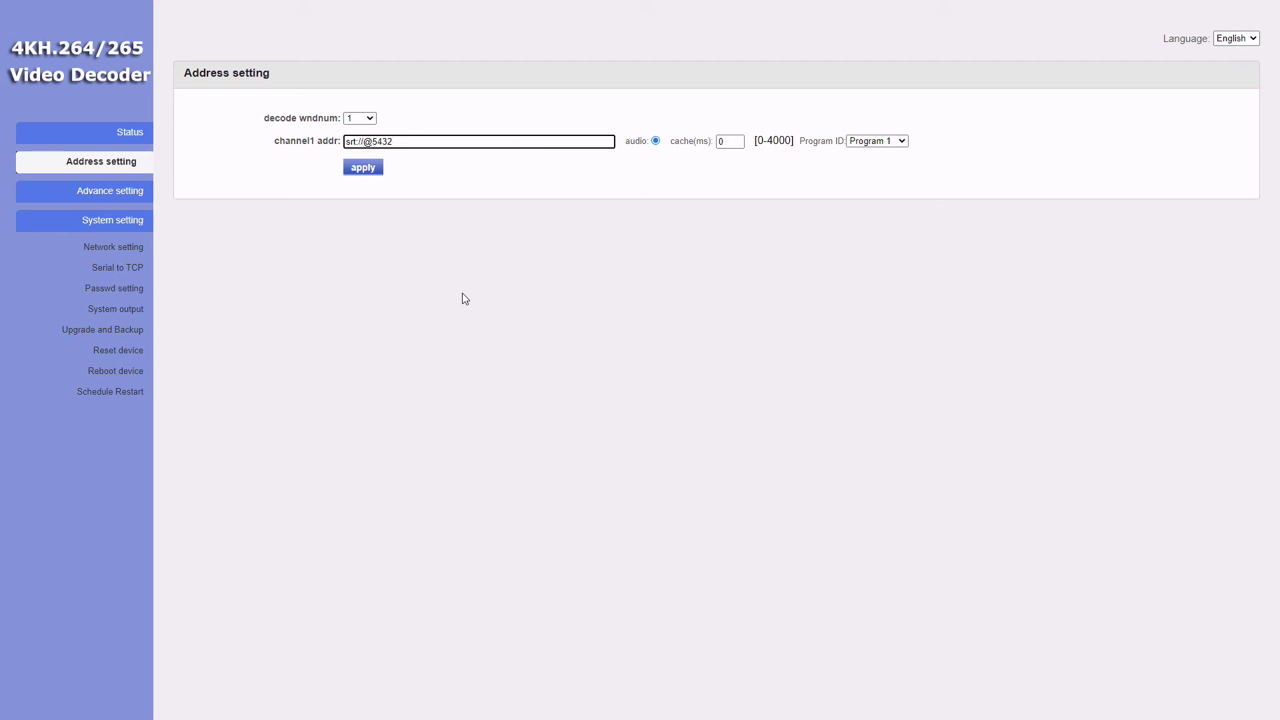
pyautogui.click(103, 132)
pyautogui.doubleClick(264, 283)
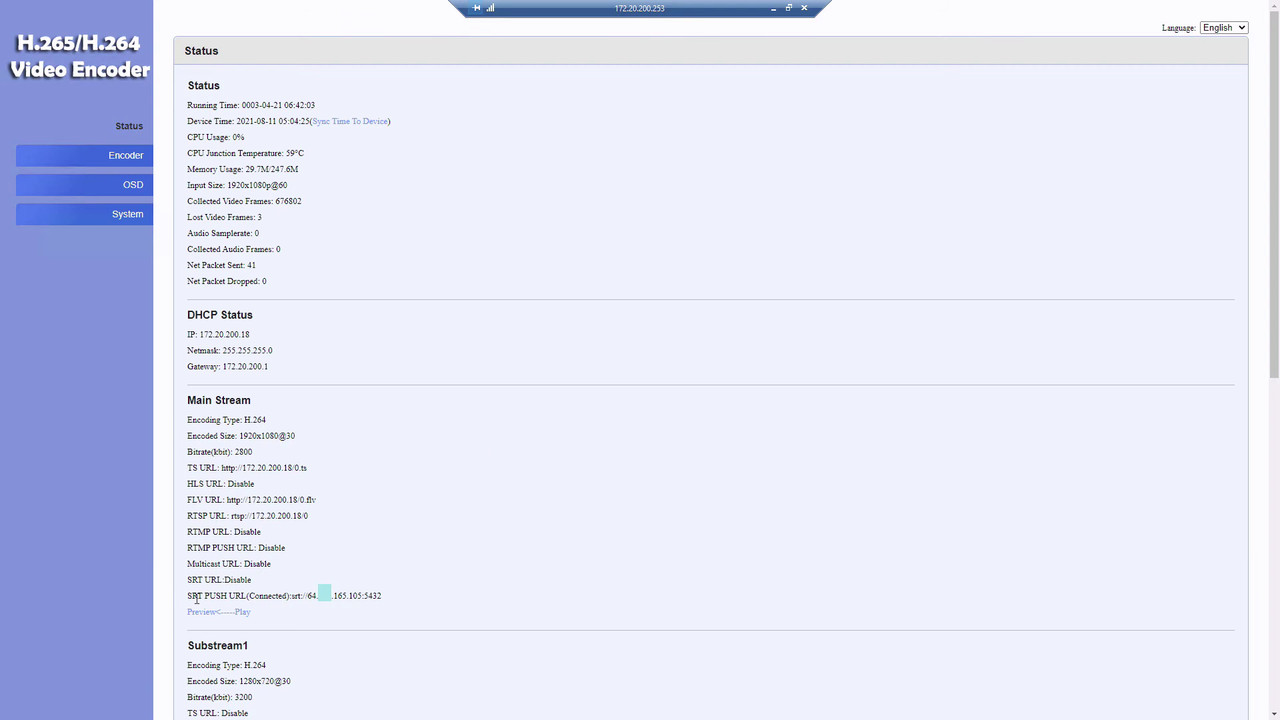
pyautogui.moveTo(194, 596); pyautogui.dragTo(291, 596)
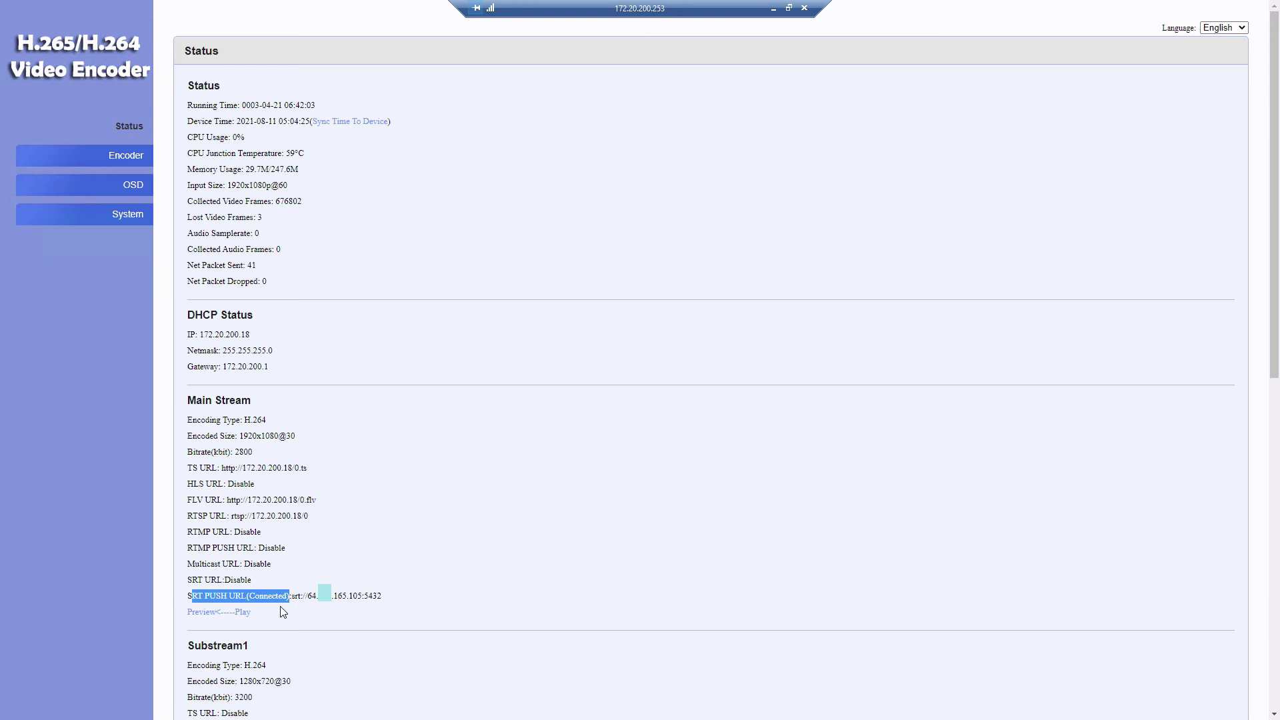
pyautogui.click(279, 608)
pyautogui.moveTo(249, 596); pyautogui.dragTo(290, 599)
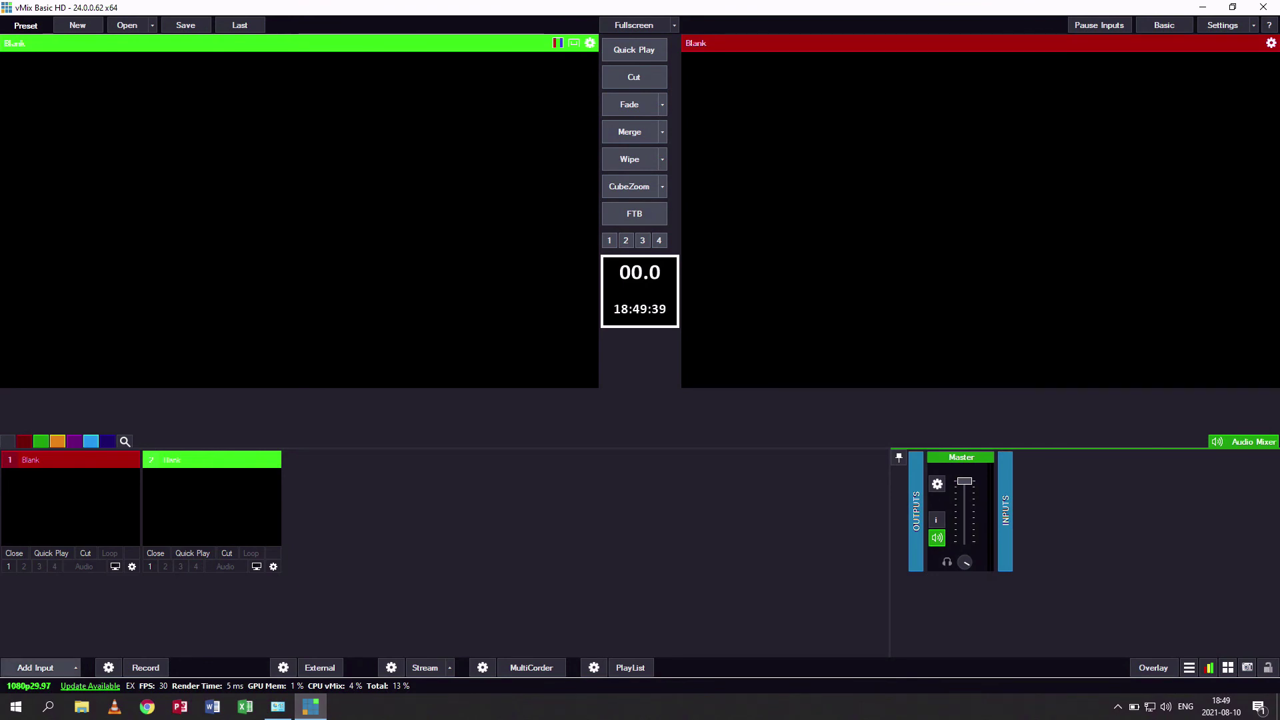
# Open the Input Select dialog with Add Input
pyautogui.click(35, 667)
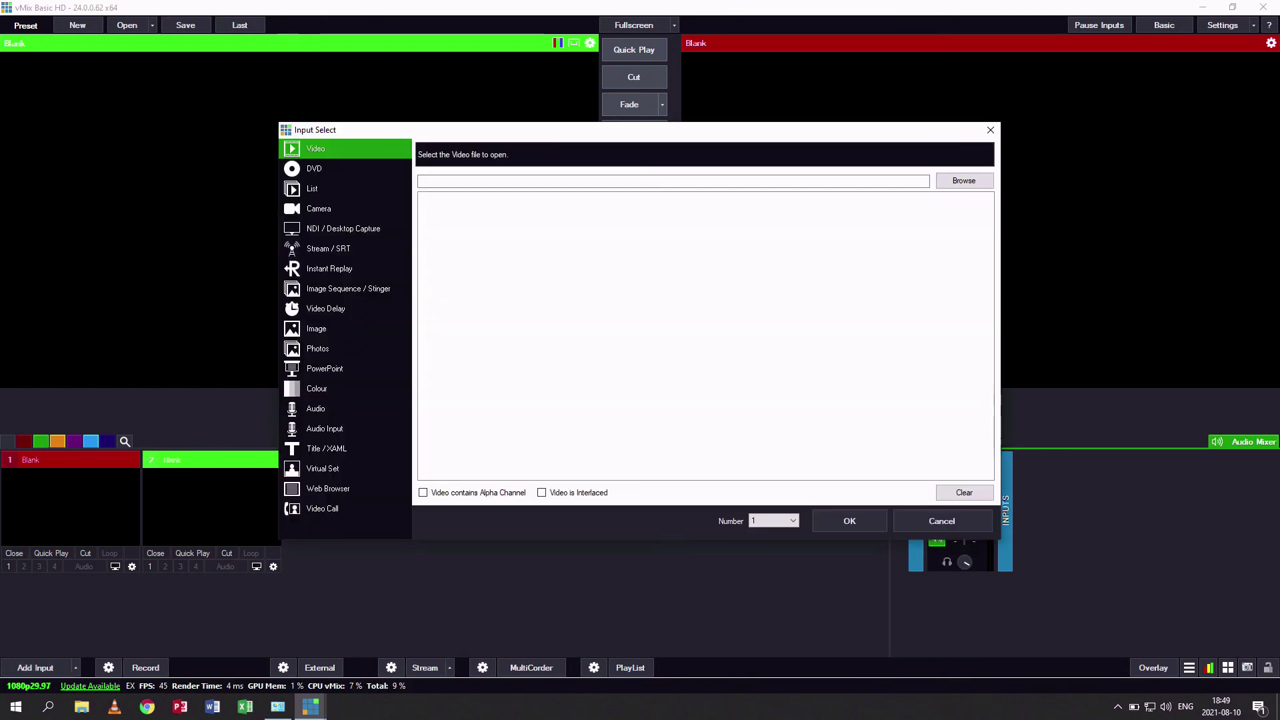
# Add a Stream / SRT input of type SRT (Listener) on port 5432 instead of 5000
pyautogui.click(328, 248)
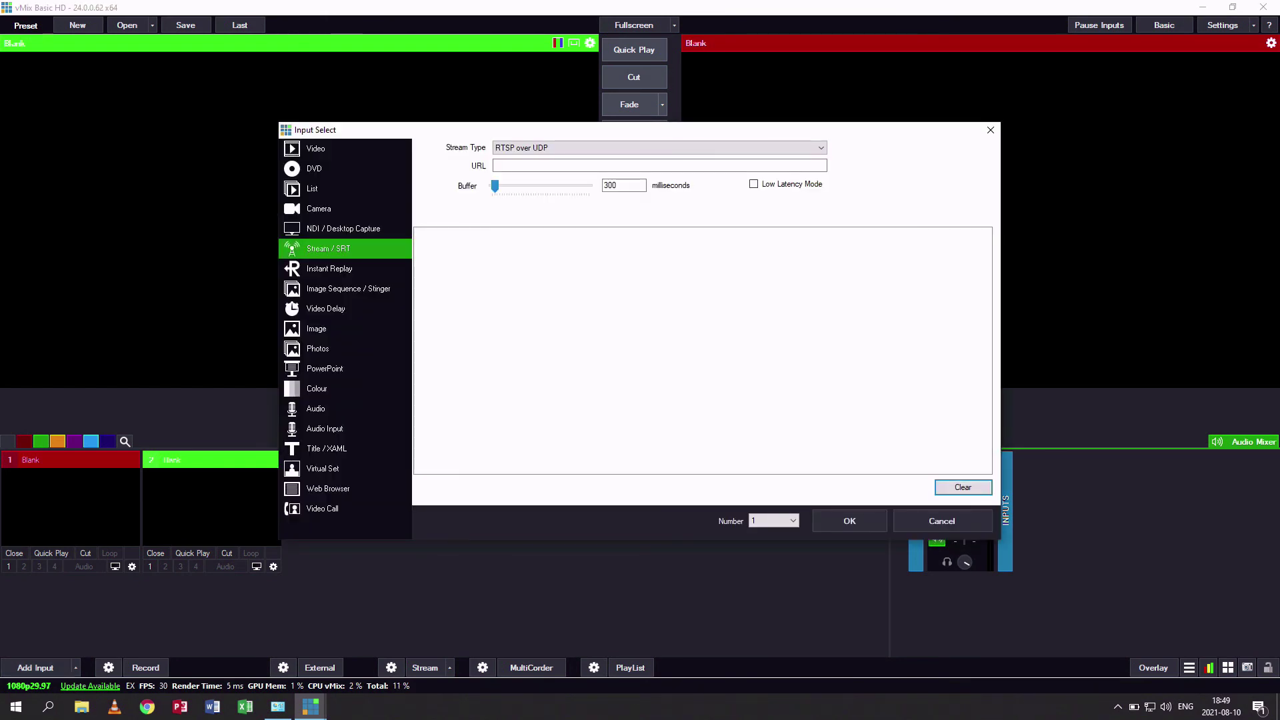
pyautogui.click(658, 148)
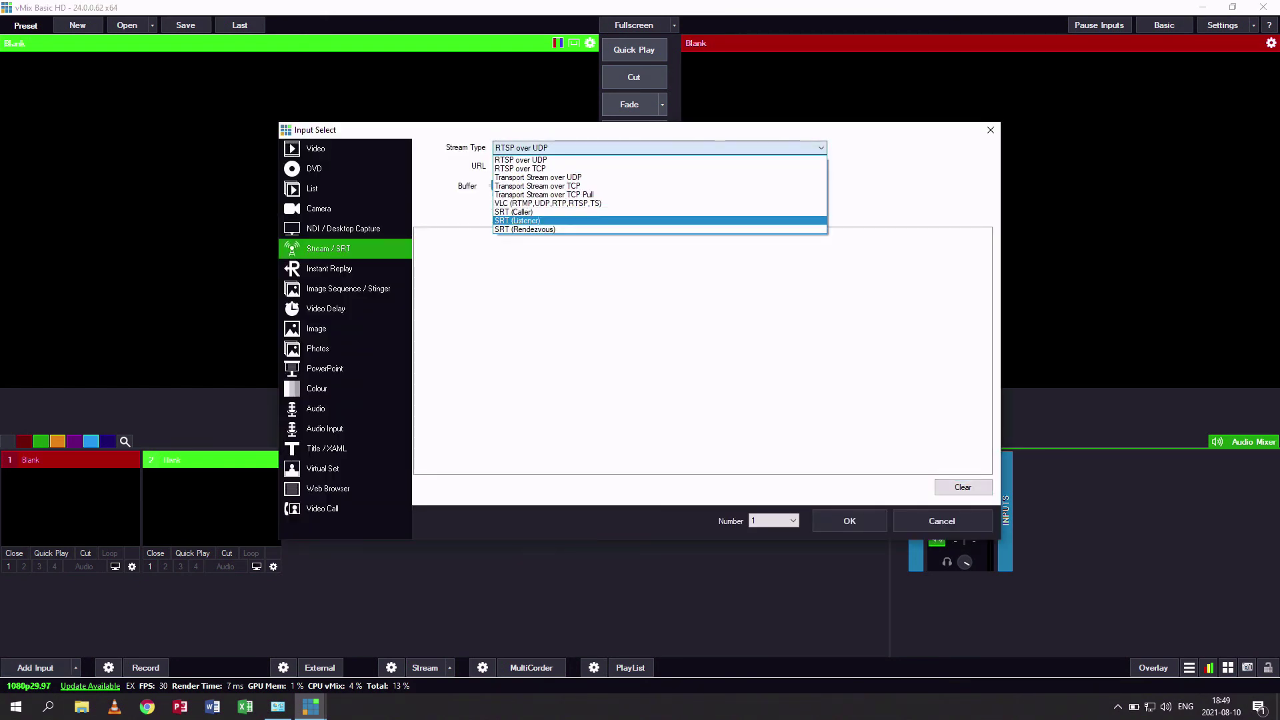
pyautogui.click(517, 220)
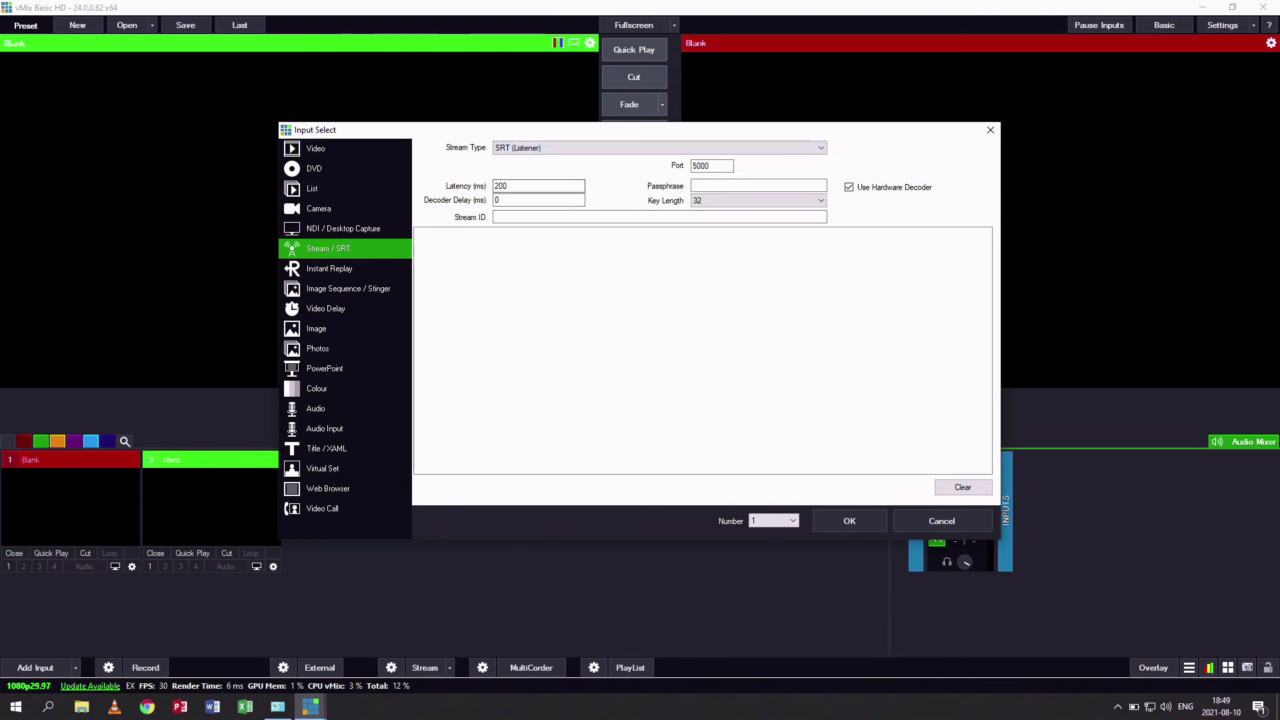
pyautogui.click(713, 166)
pyautogui.press('BackSpace')
pyautogui.press('BackSpace')
pyautogui.press('BackSpace')
pyautogui.press('BackSpace')
pyautogui.write('5432')
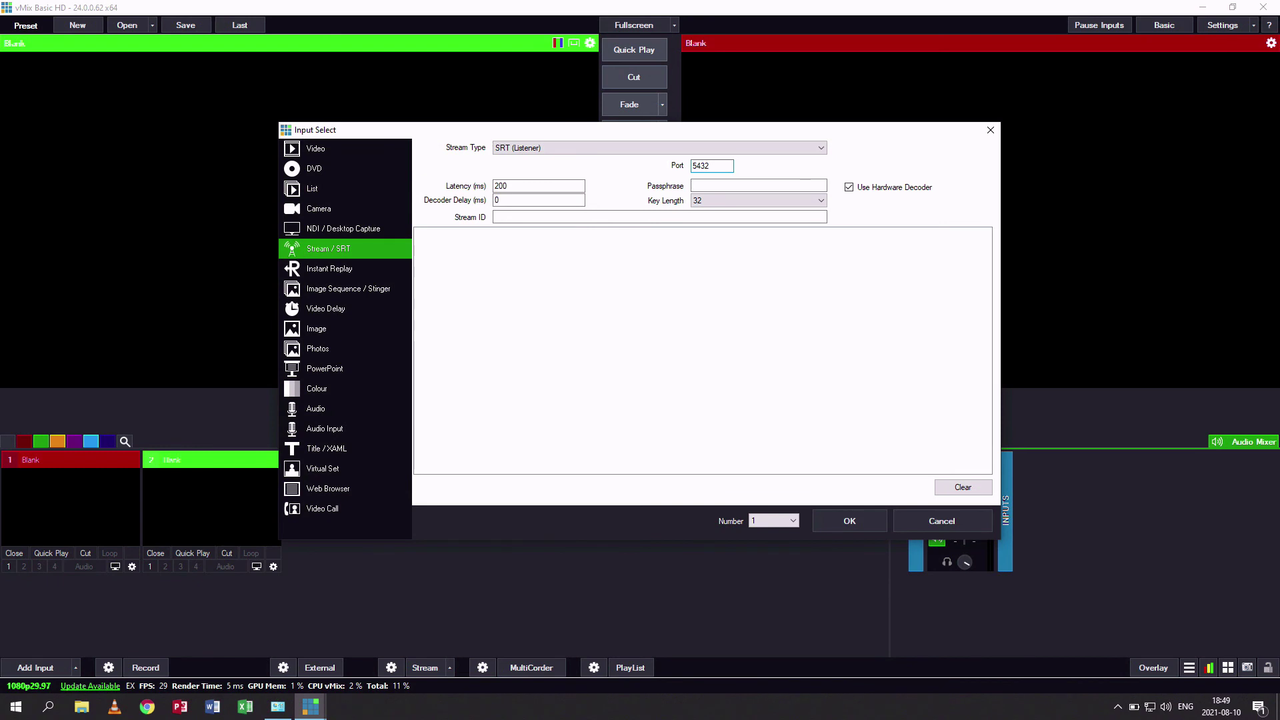
pyautogui.click(850, 521)
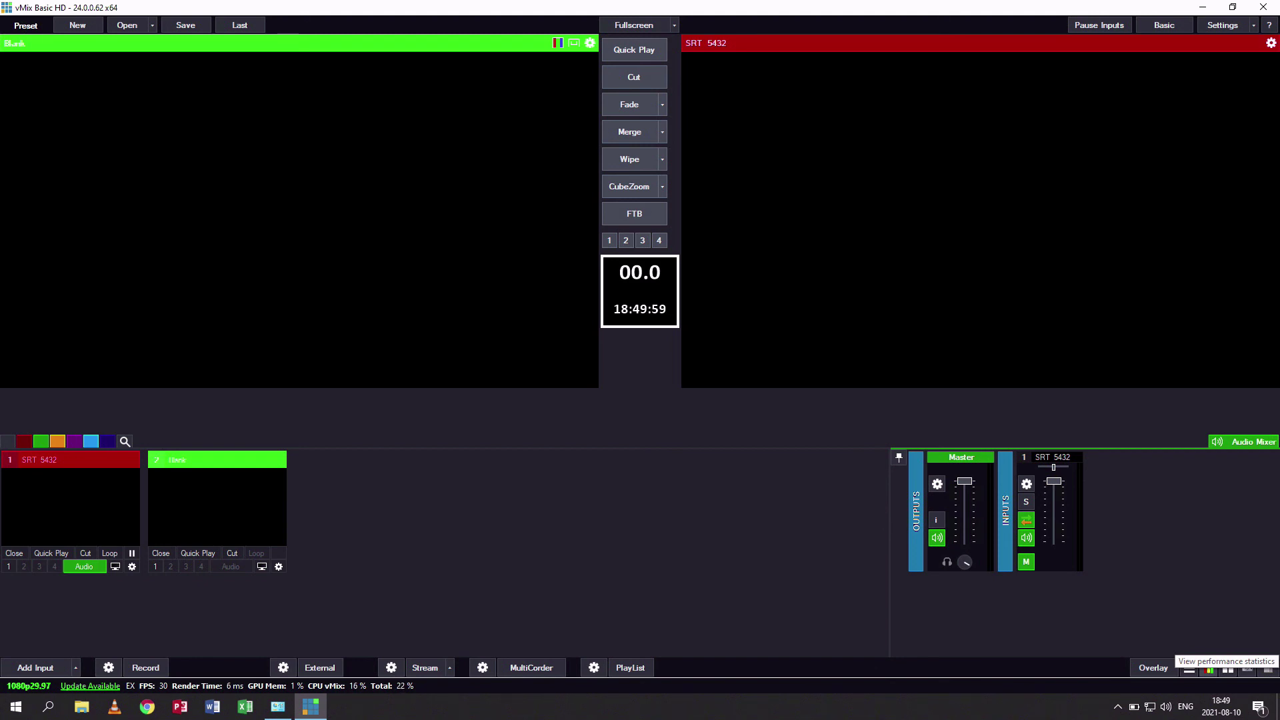
# Show the SRT statistics for SRT 5432, reporting 0% loss and 6 ms RTT
pyautogui.click(1209, 669)
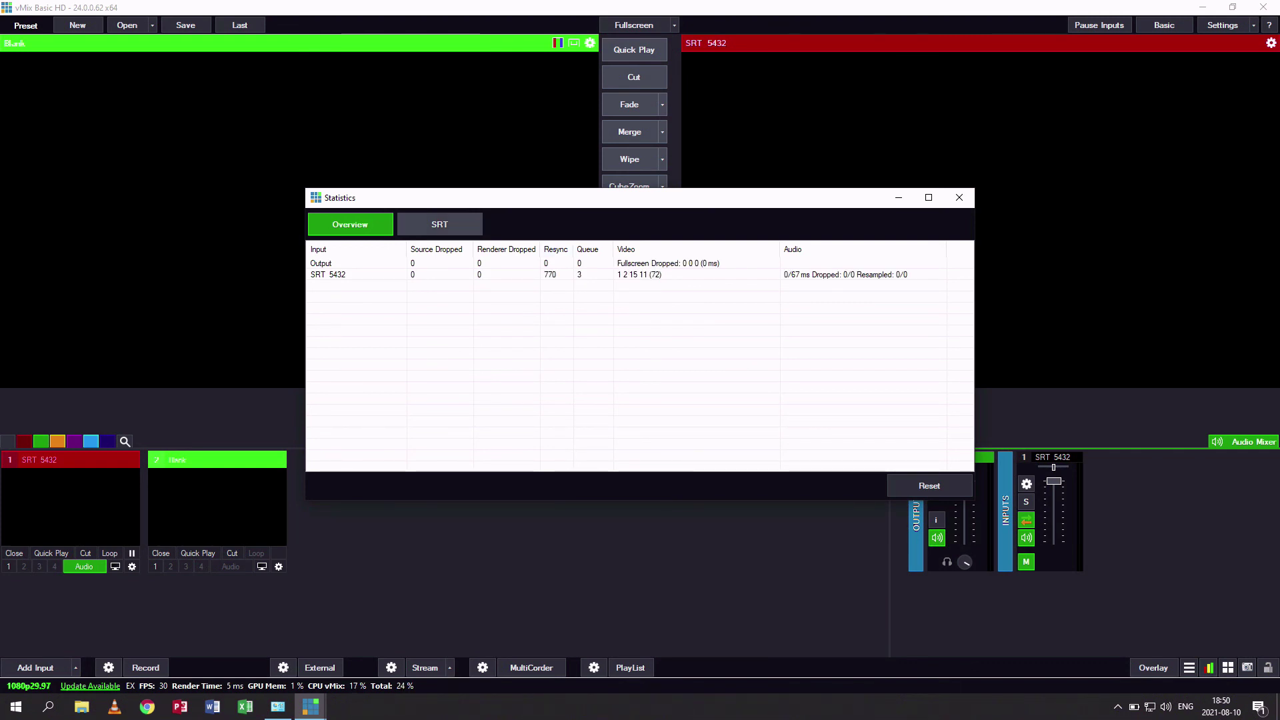
pyautogui.click(439, 224)
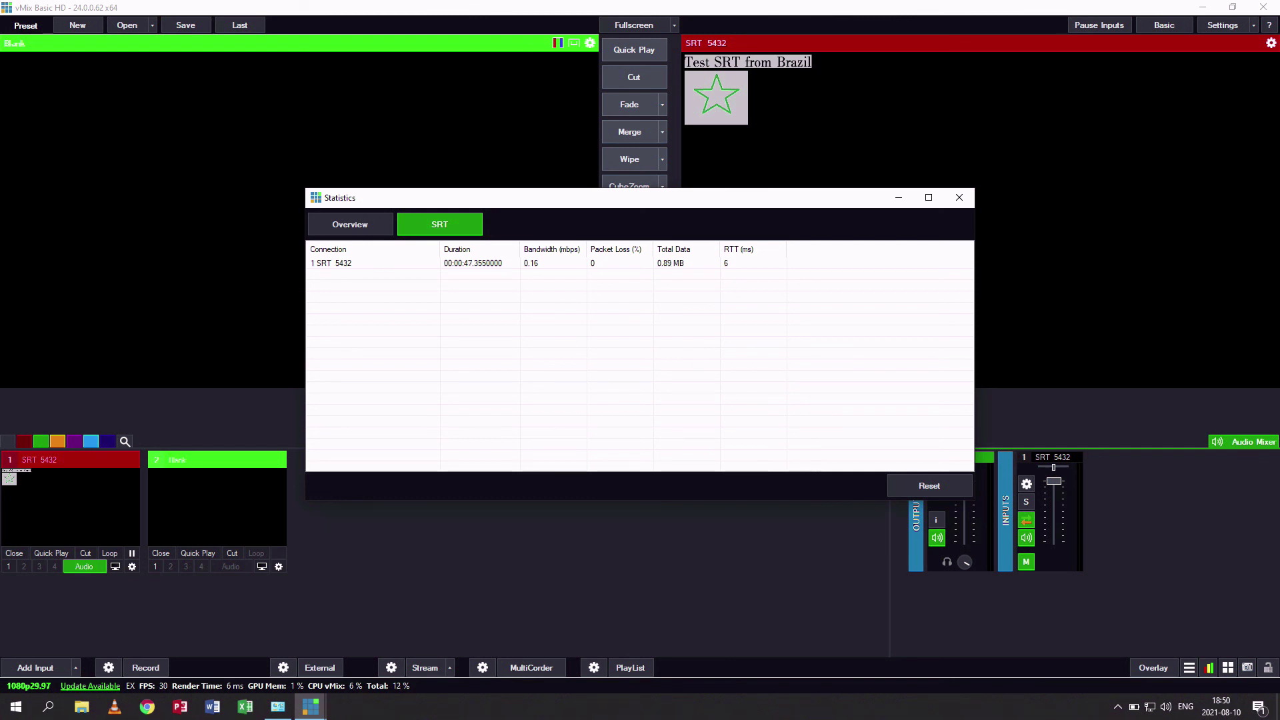
# Drag the Statistics window up and right, off the audio mixer
pyautogui.moveTo(671, 203); pyautogui.dragTo(846, 151)
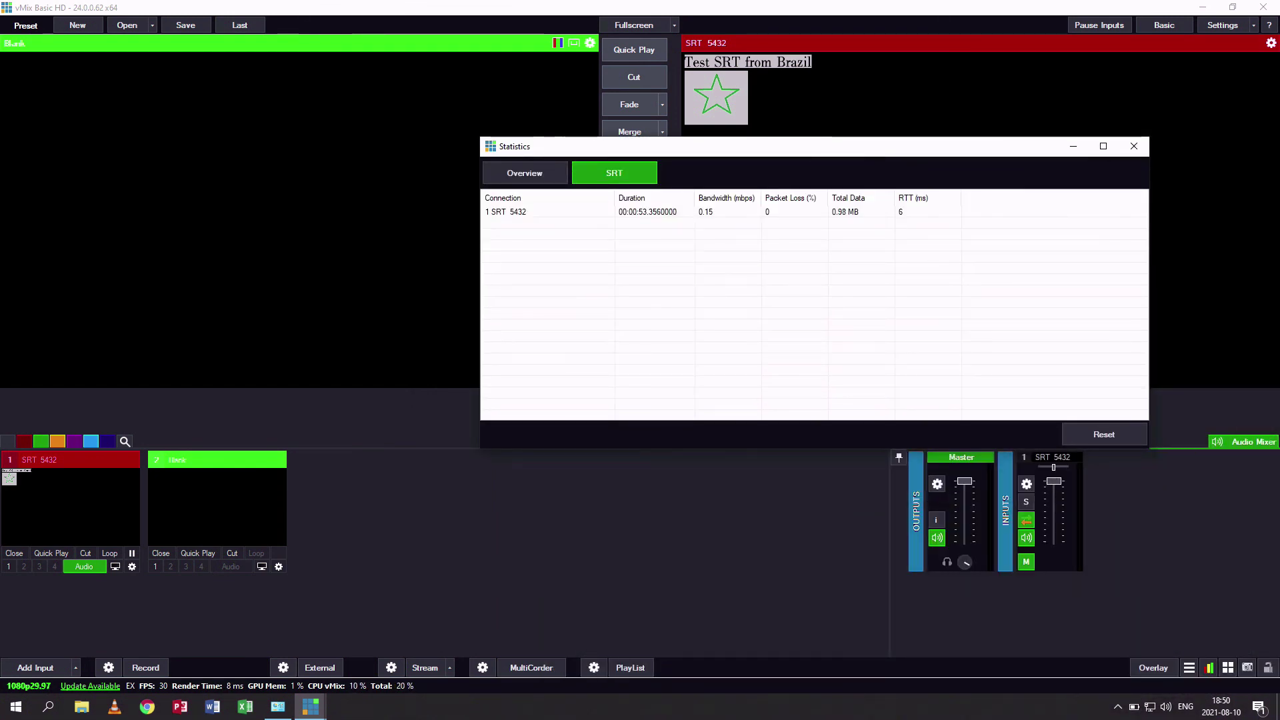